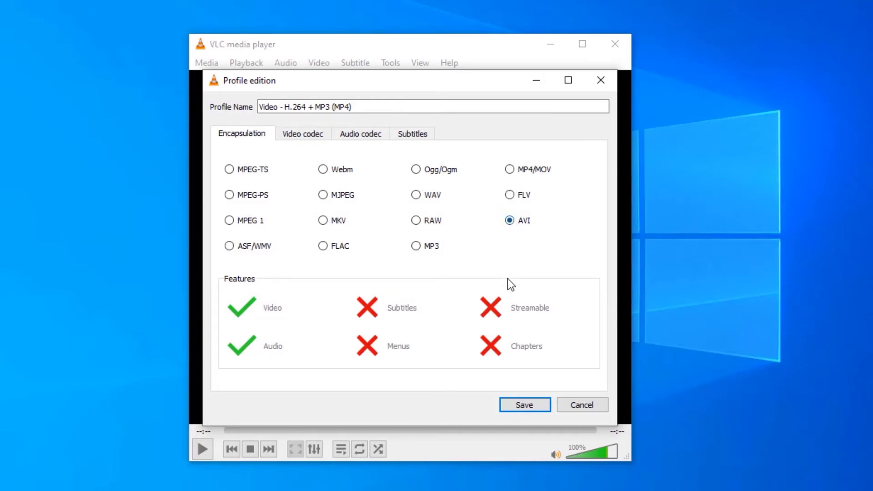
Save the conversion profile with AVI as its encapsulation.
{"action": "left_click", "coordinate": [528, 408]}
Set the conversion destination to convert.avi in the Desktop folder.
{"action": "left_click", "coordinate": [546, 351]}
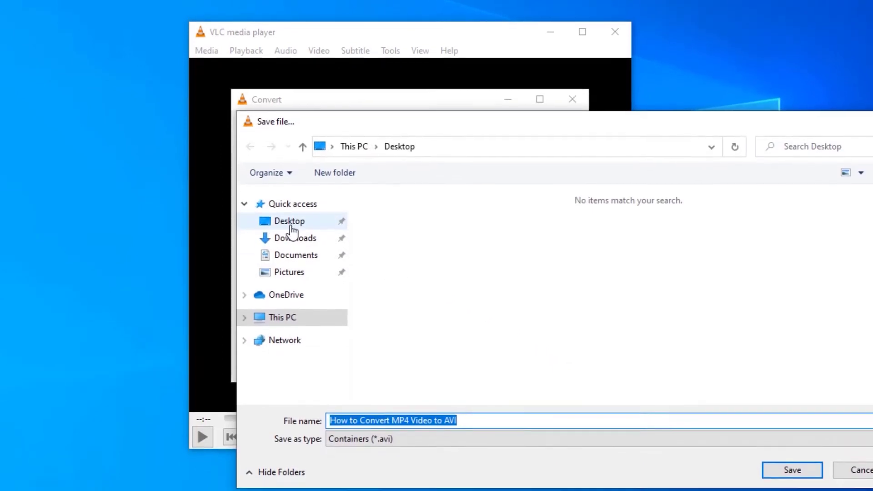
{"action": "left_click", "coordinate": [291, 212]}
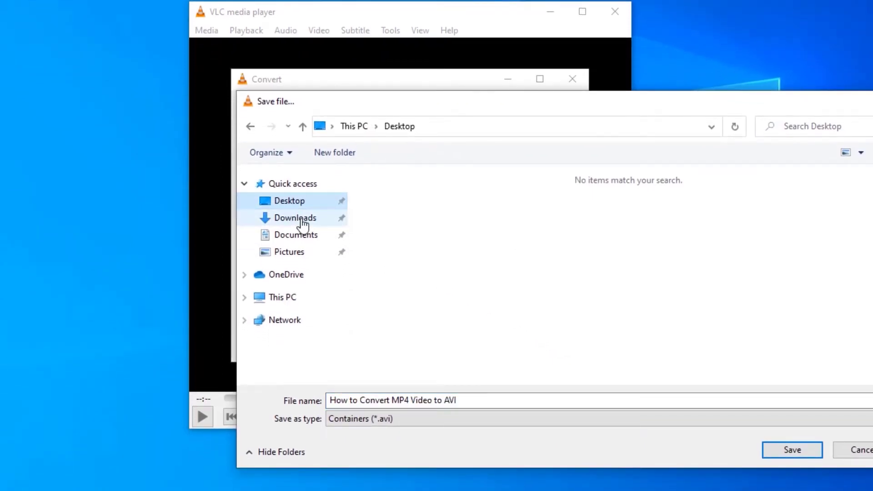
{"action": "left_click", "coordinate": [484, 399]}
{"action": "type", "text": "c"}
{"action": "type", "text": "vi"}
Confirm the convert.avi destination and start converting the MP4 video to AVI.
{"action": "left_click", "coordinate": [794, 456]}
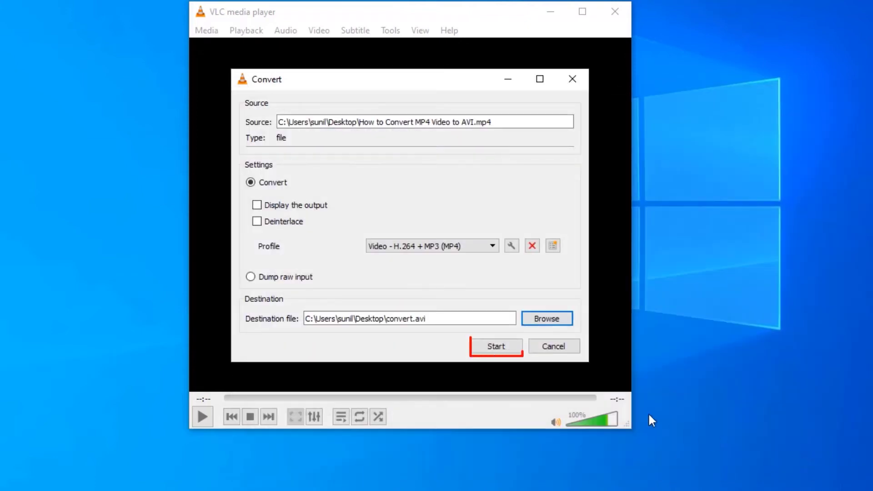
{"action": "left_click", "coordinate": [495, 347]}
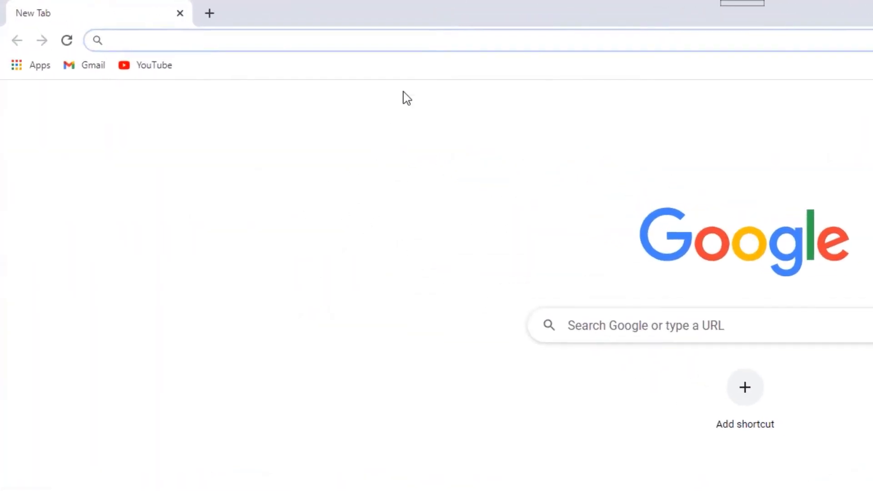
Load the online-convert.com AVI video converter page from the pasted address.
{"action": "left_click", "coordinate": [389, 40]}
{"action": "right_click", "coordinate": [393, 40]}
{"action": "left_click", "coordinate": [494, 167]}
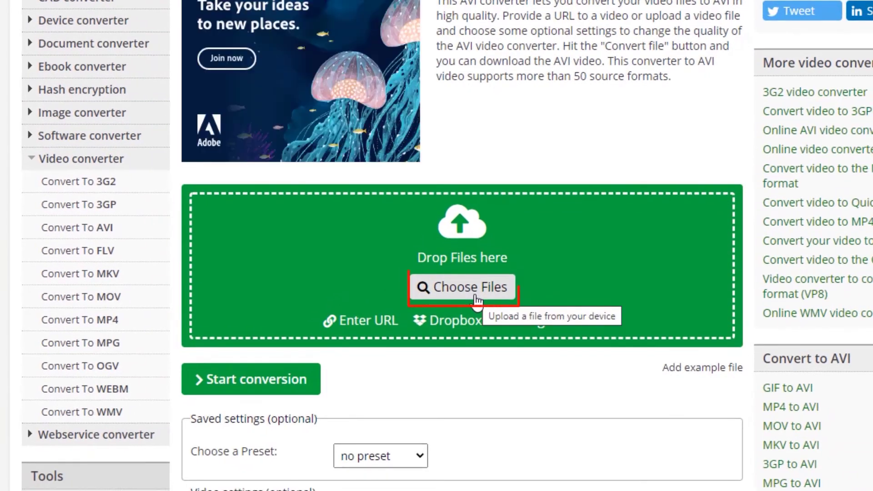
Upload the 'How to Convert MP4 Video to AVI' video to the online converter.
{"action": "left_click", "coordinate": [476, 300]}
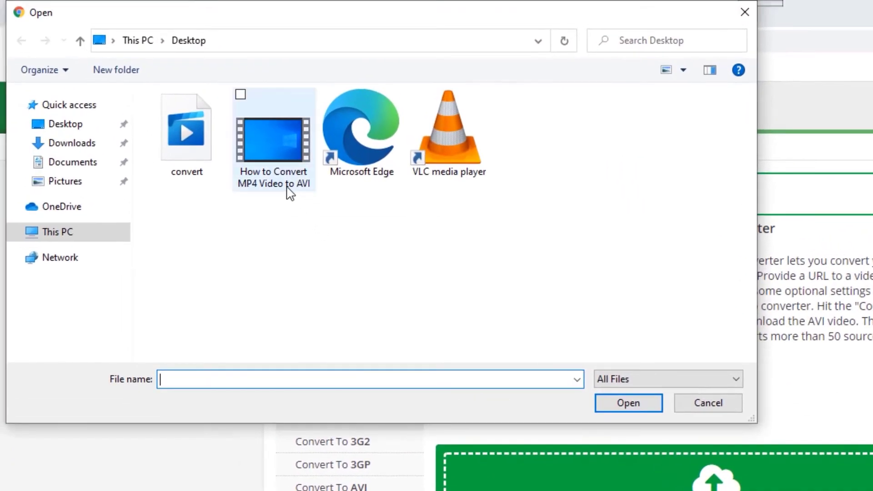
{"action": "left_click", "coordinate": [288, 187]}
{"action": "left_click", "coordinate": [631, 407]}
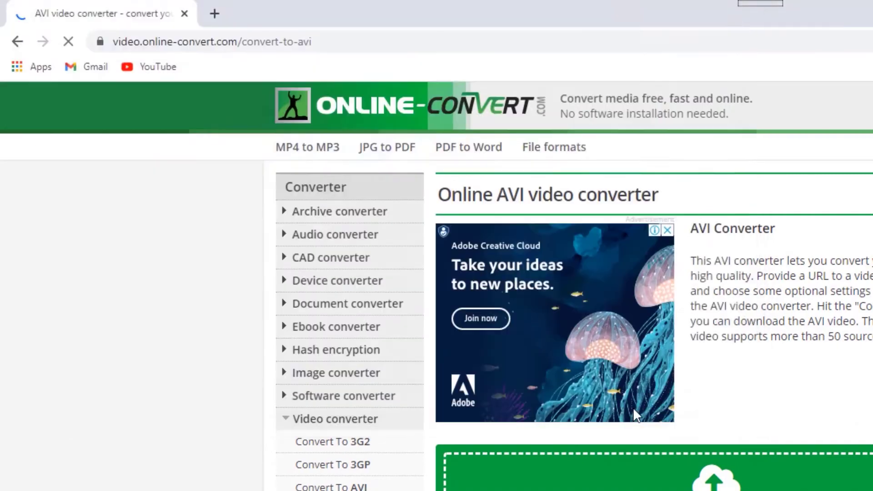